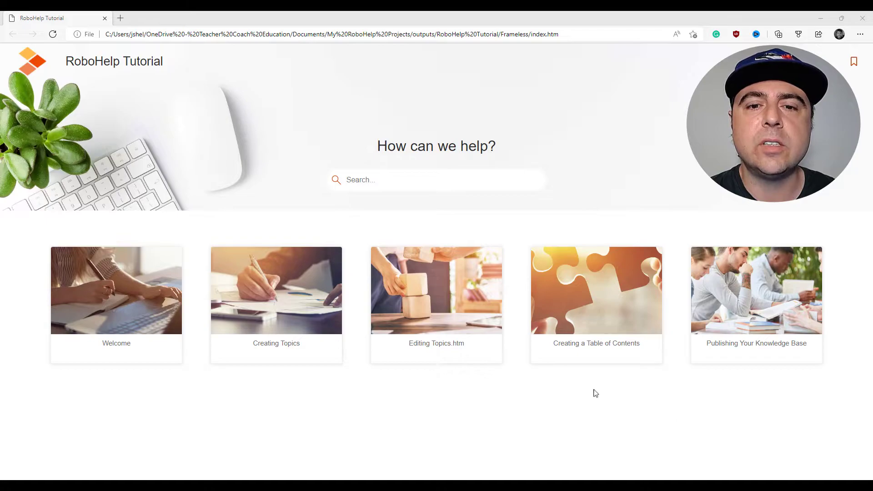
View the Welcome topic of the published knowledge base, then return to its home page
click(124, 299)
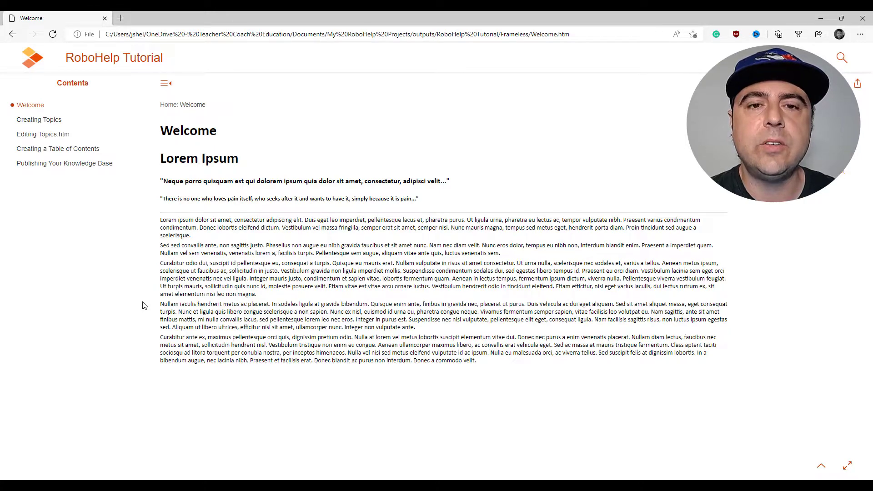
click(107, 62)
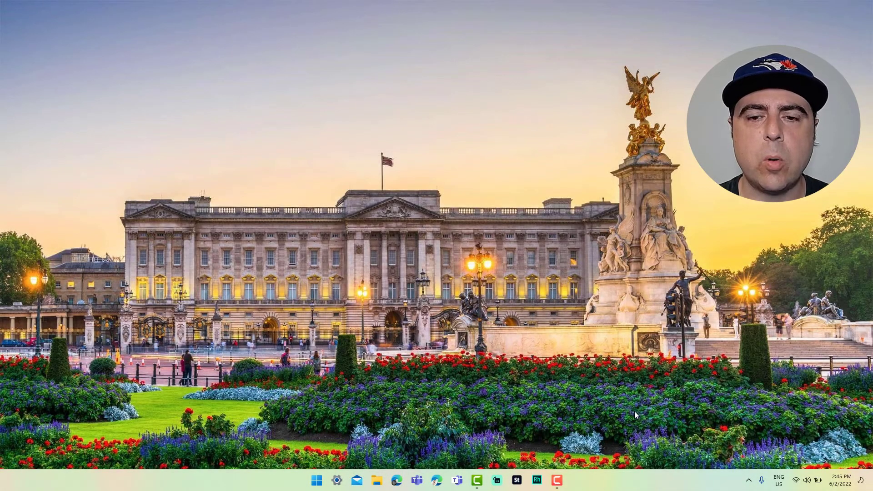
Switch to Adobe RoboHelp and create a new project titled RoboHelp Tutorial in the default save location
click(537, 481)
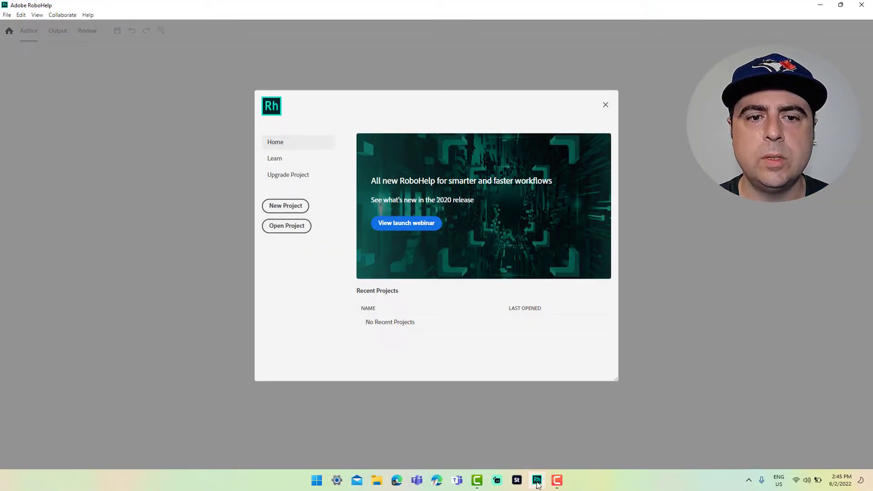
click(295, 208)
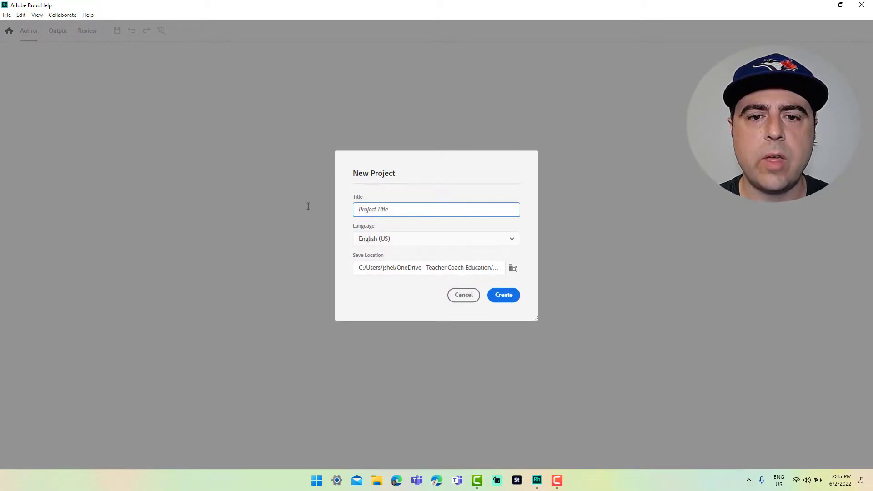
text(RoboHelp Tutorial)
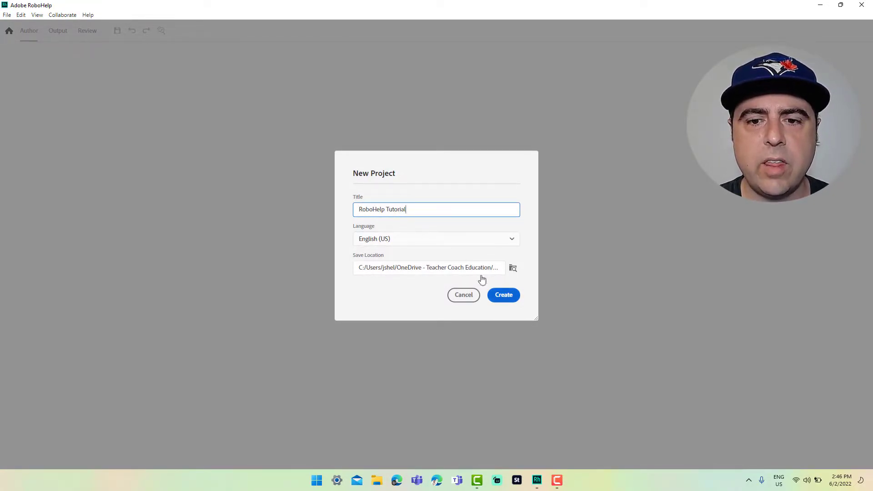
click(507, 296)
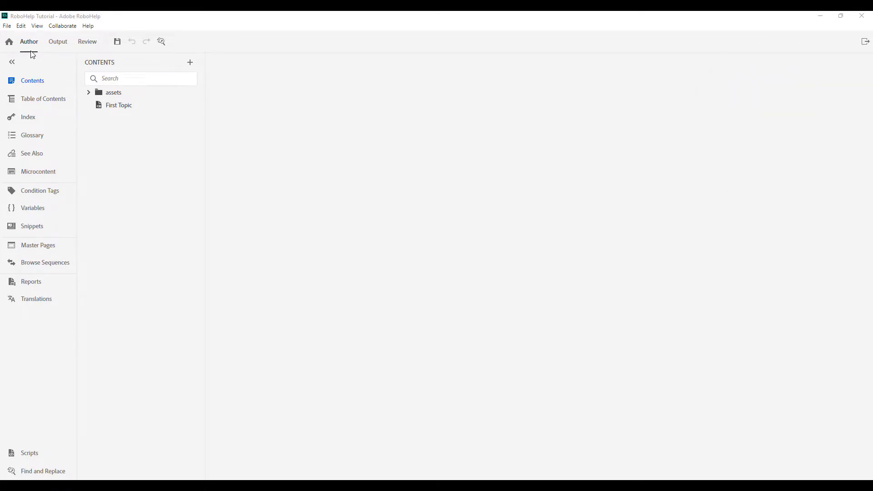
Create a new topic titled Welcome with the file name Welcome.htm in the project contents
click(41, 84)
click(41, 86)
click(190, 62)
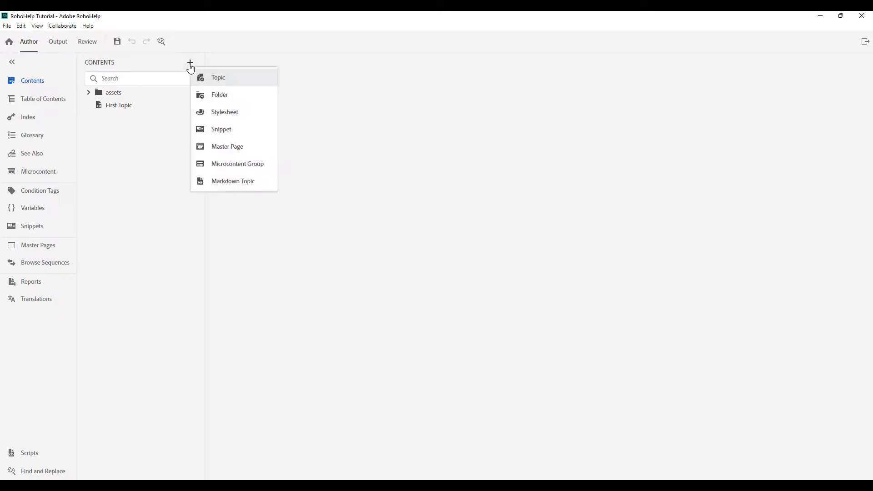
click(223, 80)
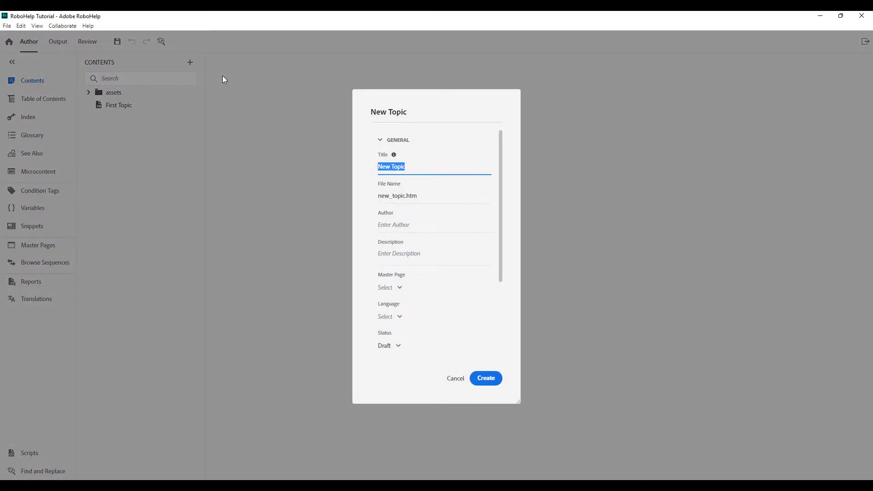
text(Welcome)
key(Tab)
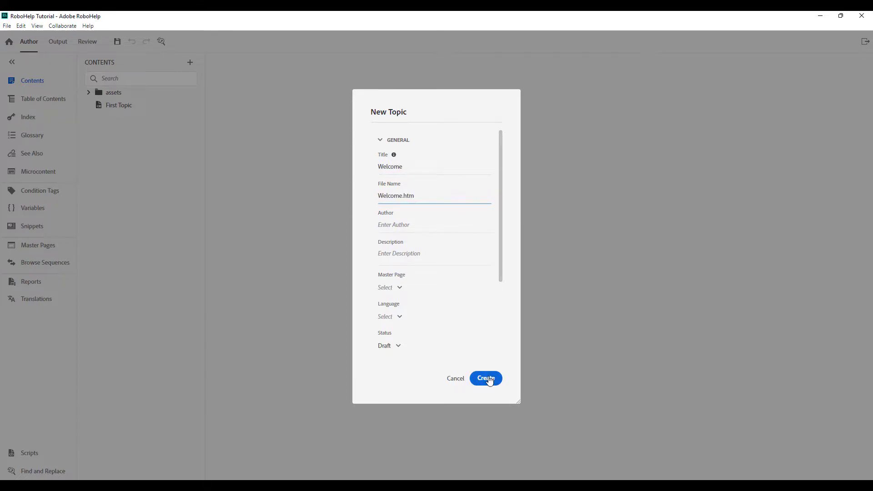
click(486, 379)
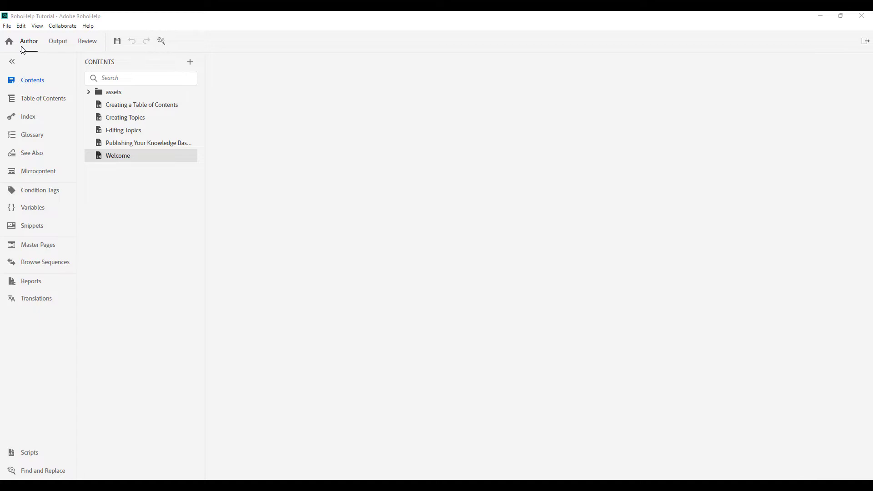
Auto-create the Default table of contents from the topics, deleting the current one first
click(34, 101)
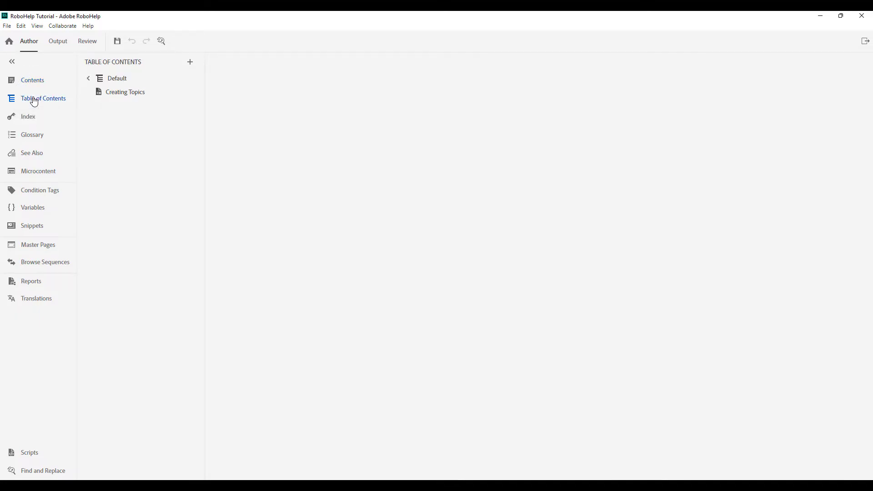
right_click(130, 117)
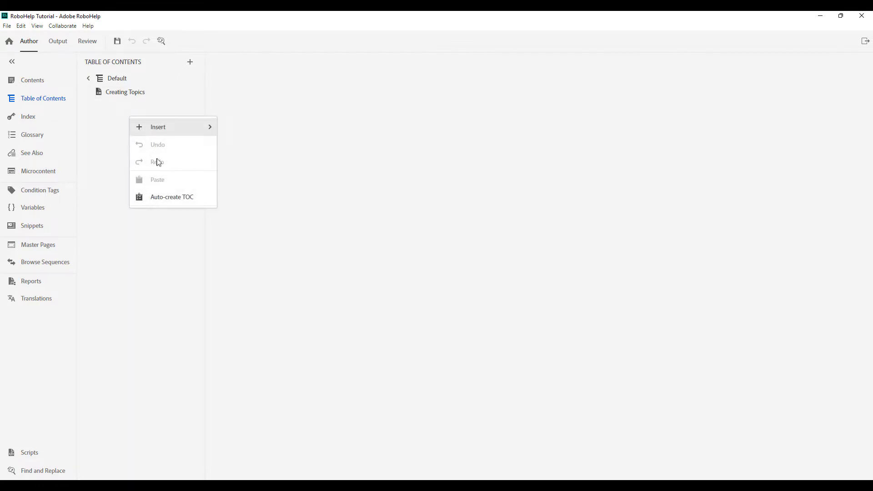
click(182, 200)
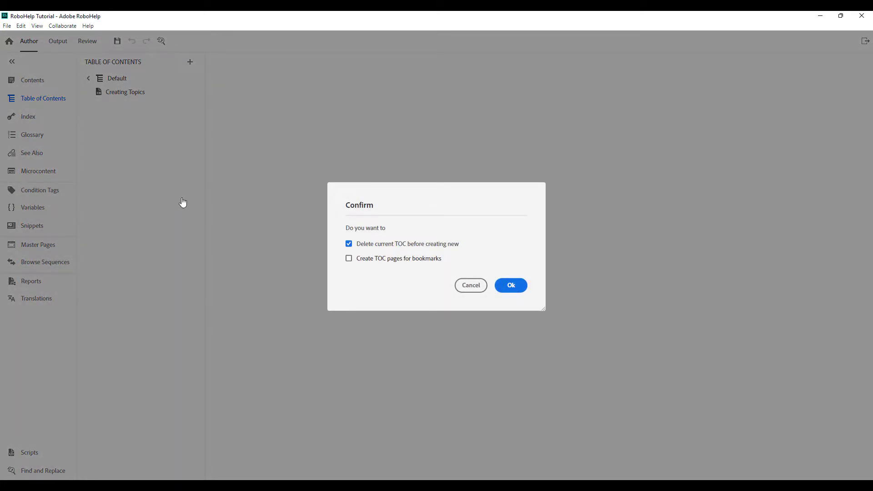
key(Return)
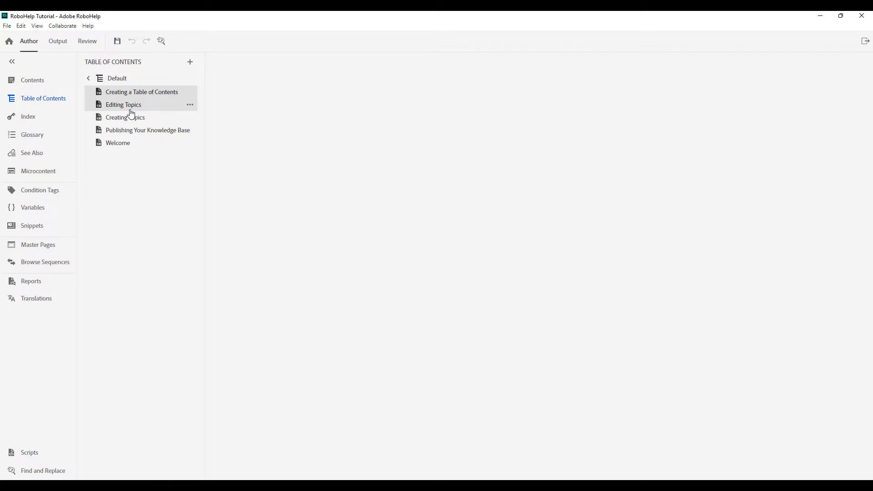
Reorder the table of contents so Welcome comes first and Creating Topics second, and save the project
drag(118, 143, 94, 92)
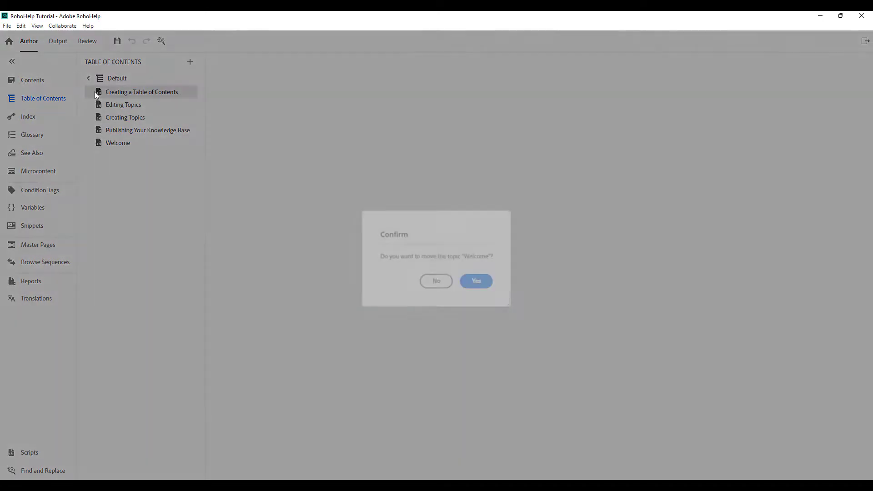
click(479, 272)
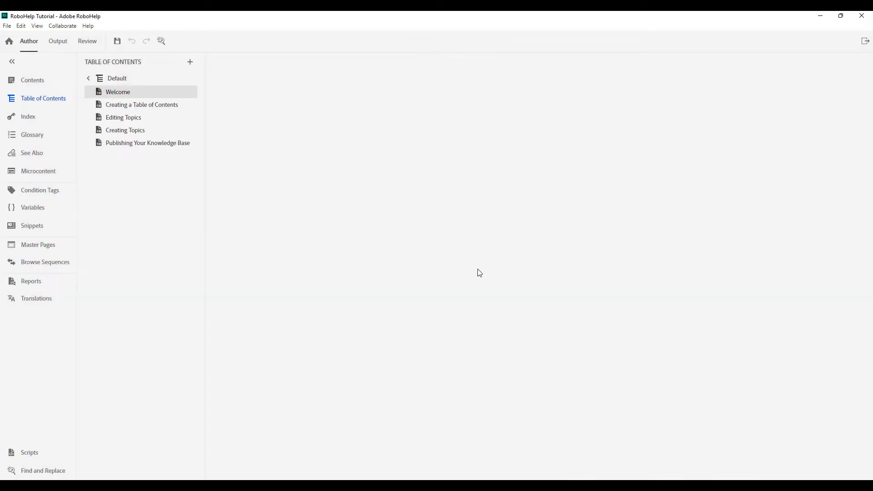
drag(141, 130, 142, 105)
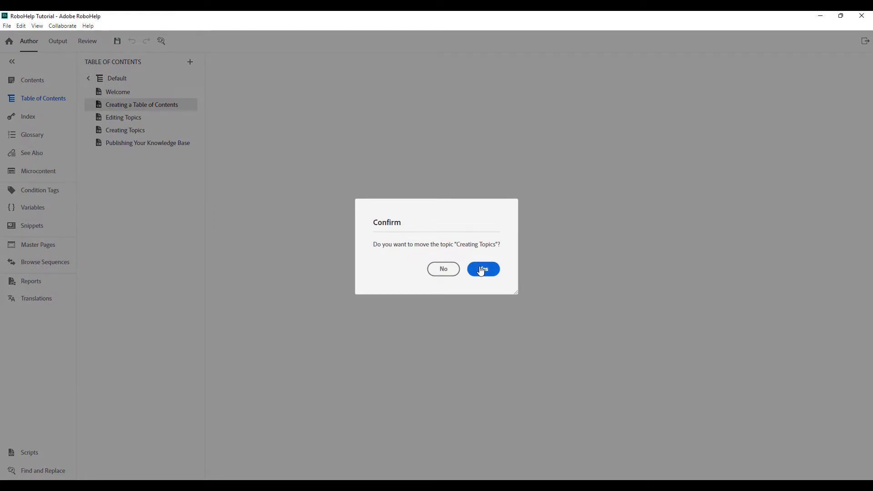
click(481, 270)
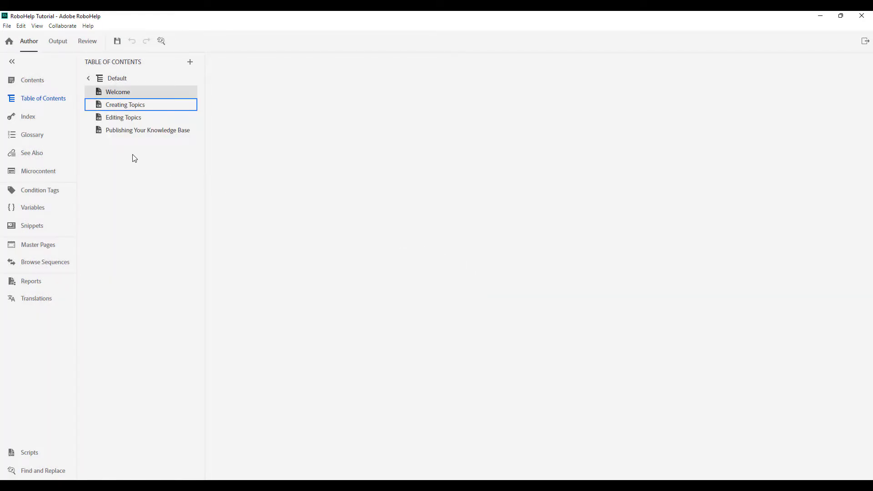
click(117, 43)
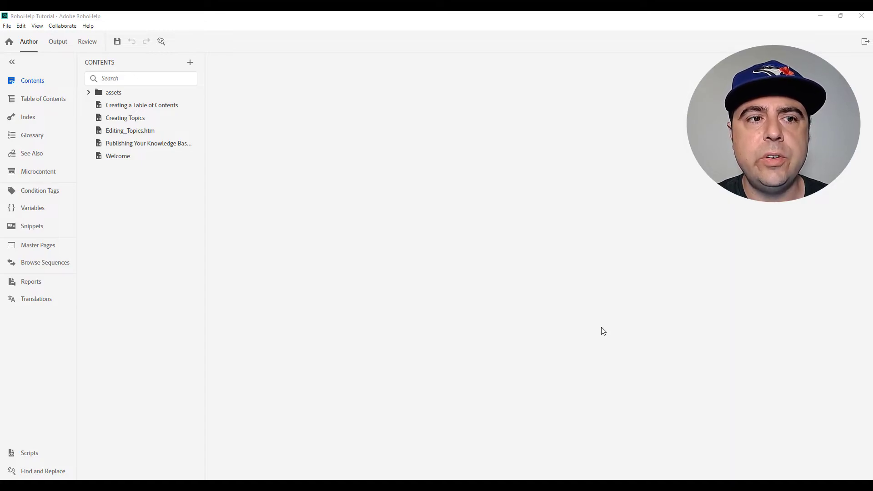
Open the output presets and examine the types available for a new preset, without creating one
click(56, 42)
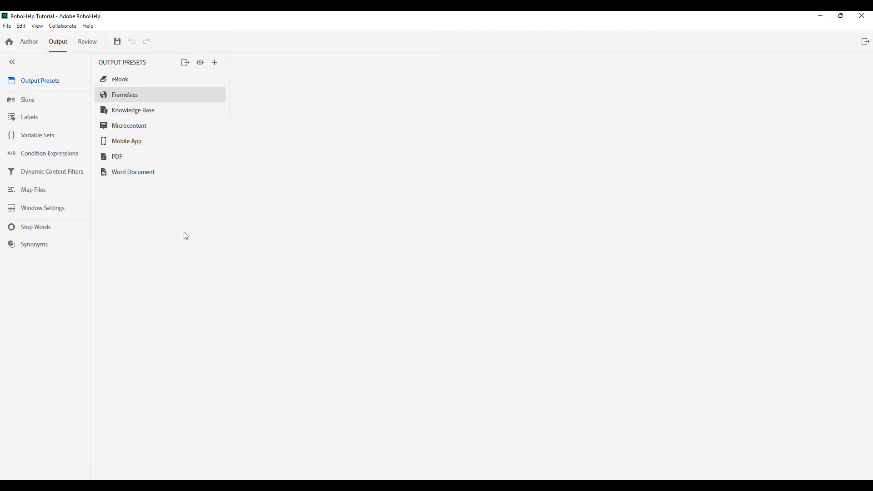
click(214, 64)
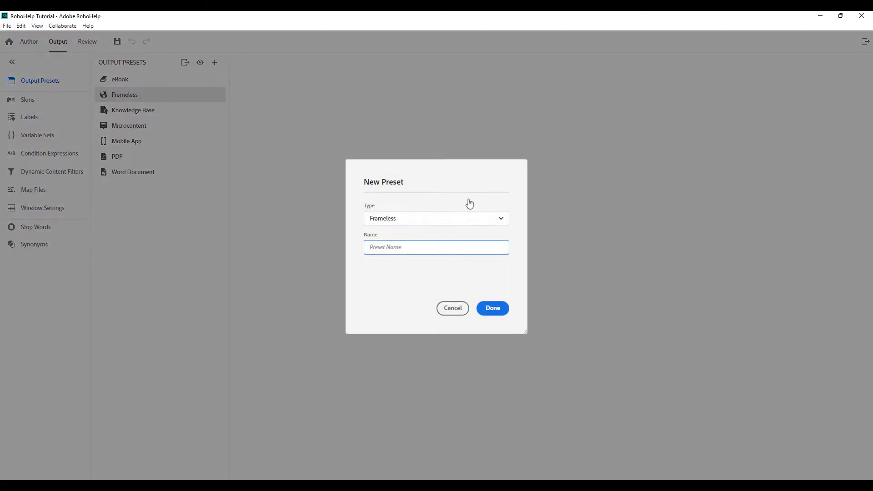
click(500, 219)
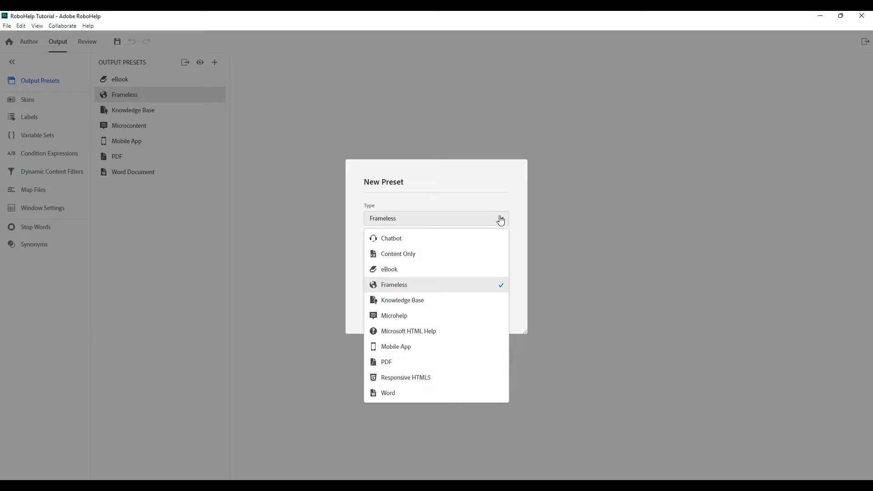
click(499, 199)
click(450, 308)
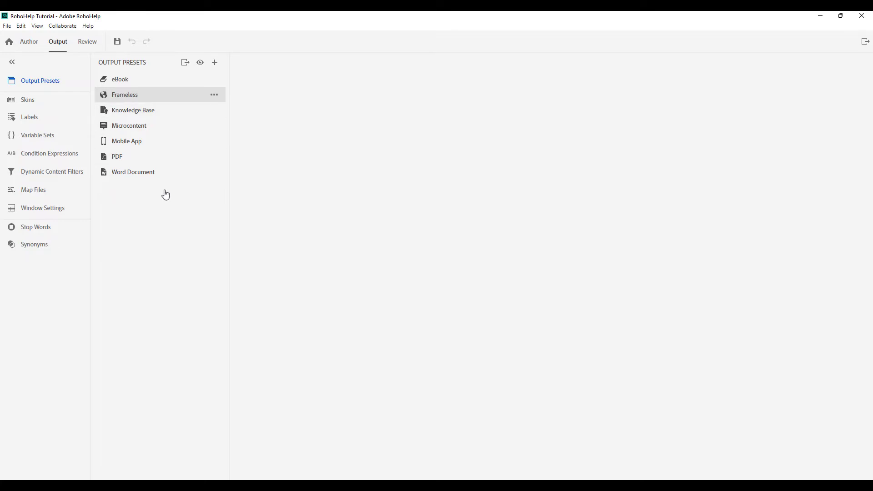
Review the general and content settings of the Frameless output preset and generate its output
click(133, 98)
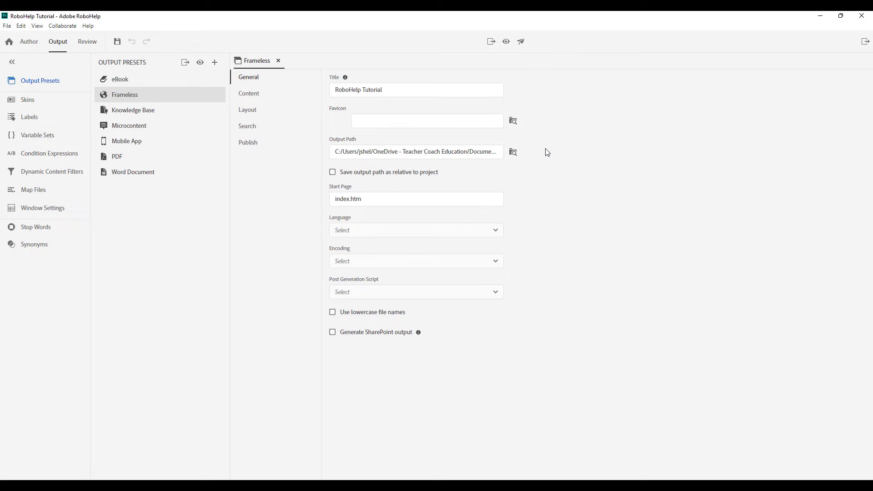
click(256, 97)
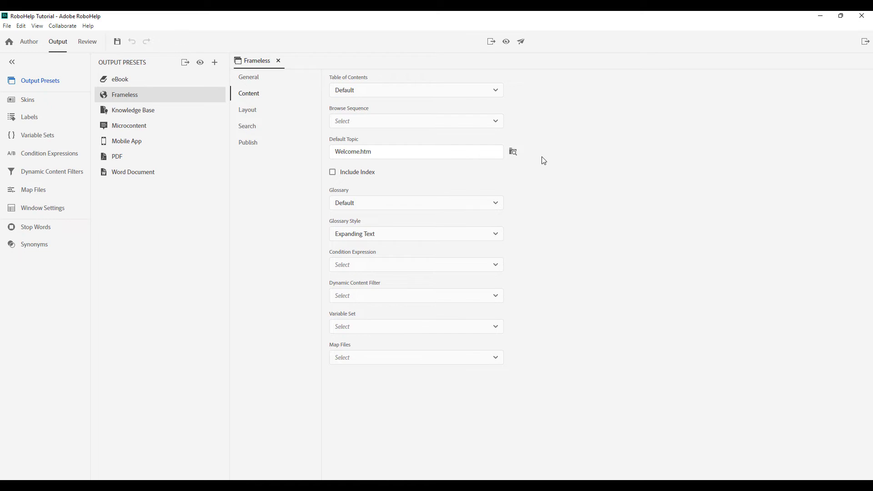
mouse_move(215, 99)
click(215, 97)
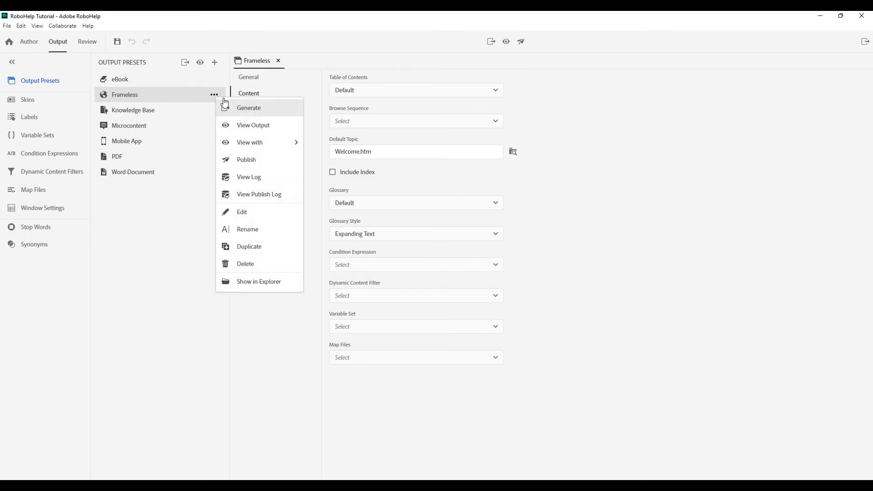
click(246, 112)
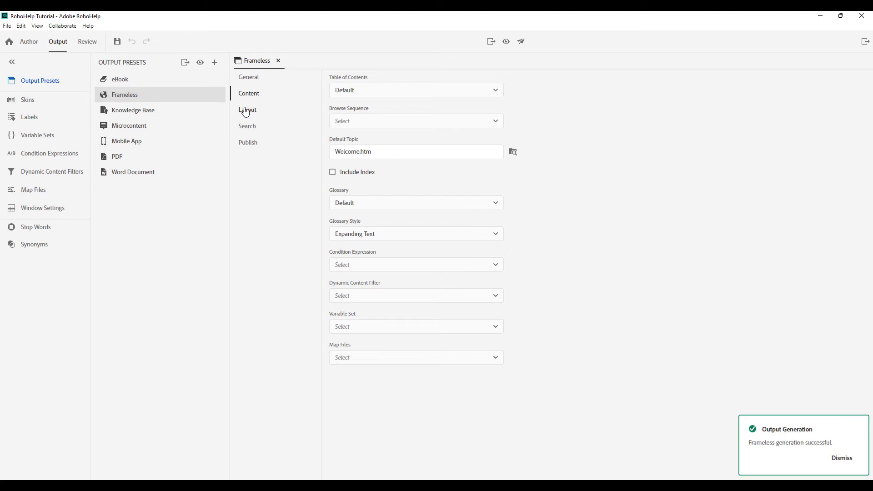
View the generated Frameless output in the browser and open its Welcome topic
click(507, 44)
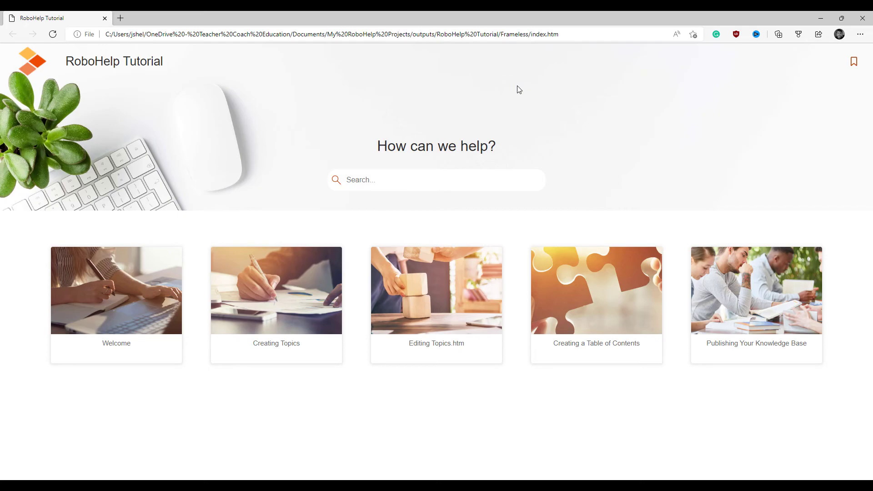
click(125, 302)
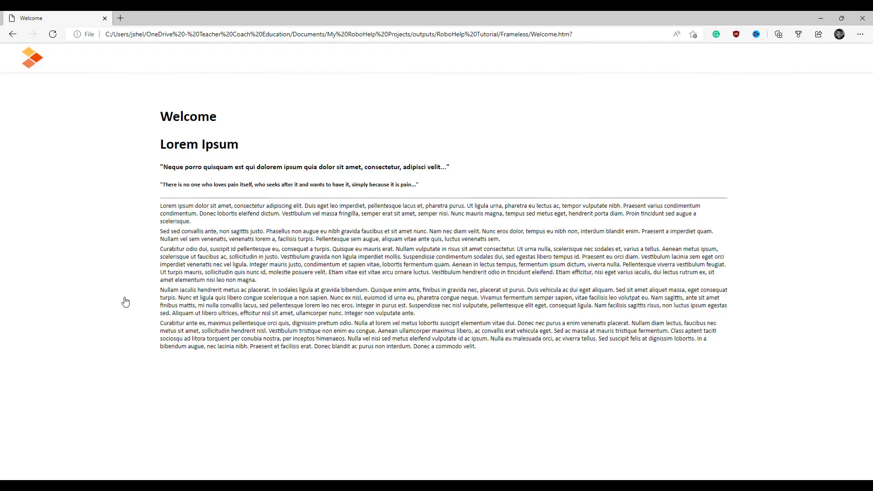